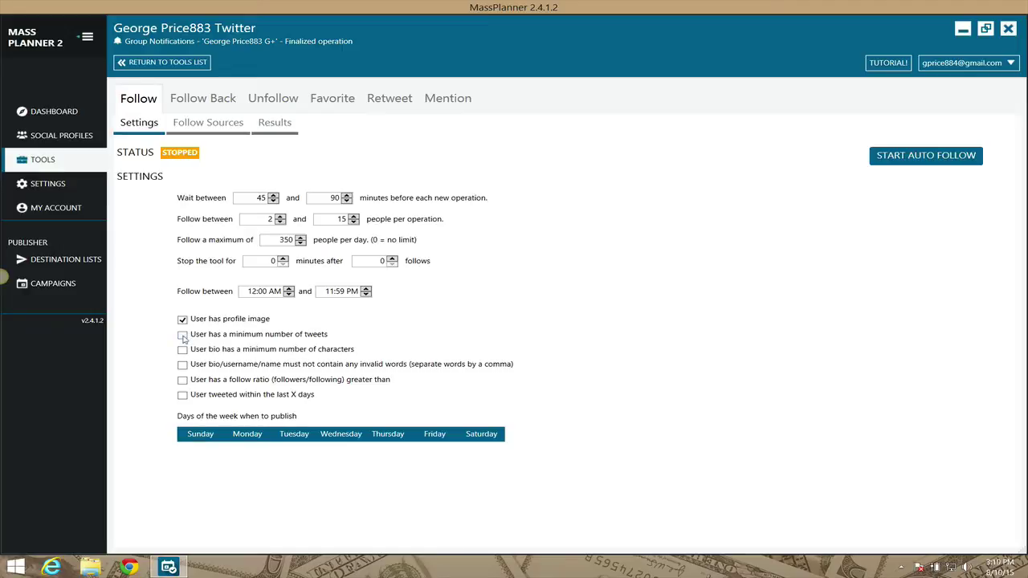
Enable the follow filters requiring a minimum of 50 tweets and a user bio of at least 15 characters
{"action": "left_click", "coordinate": [182, 335]}
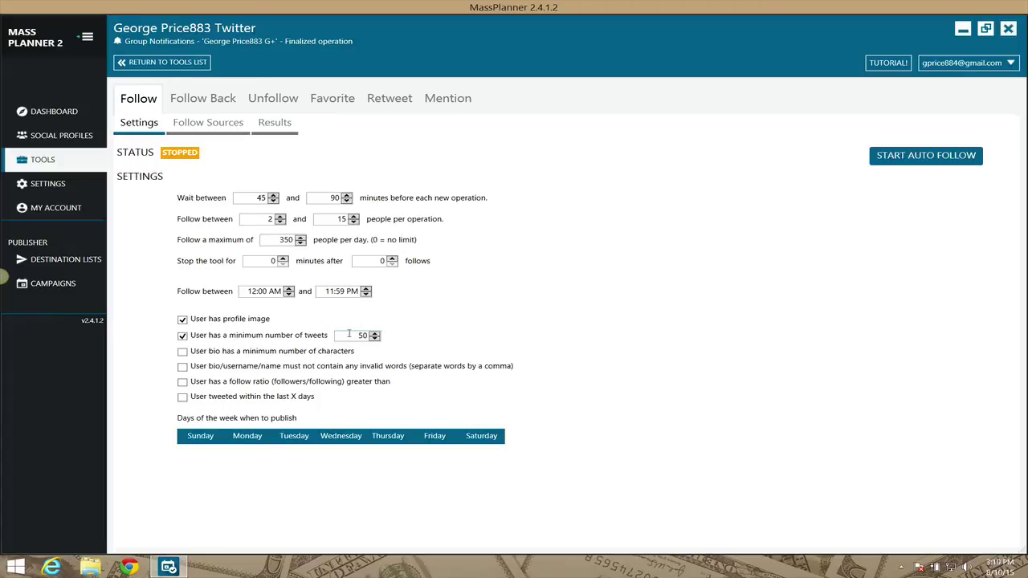
{"action": "left_click", "coordinate": [182, 352]}
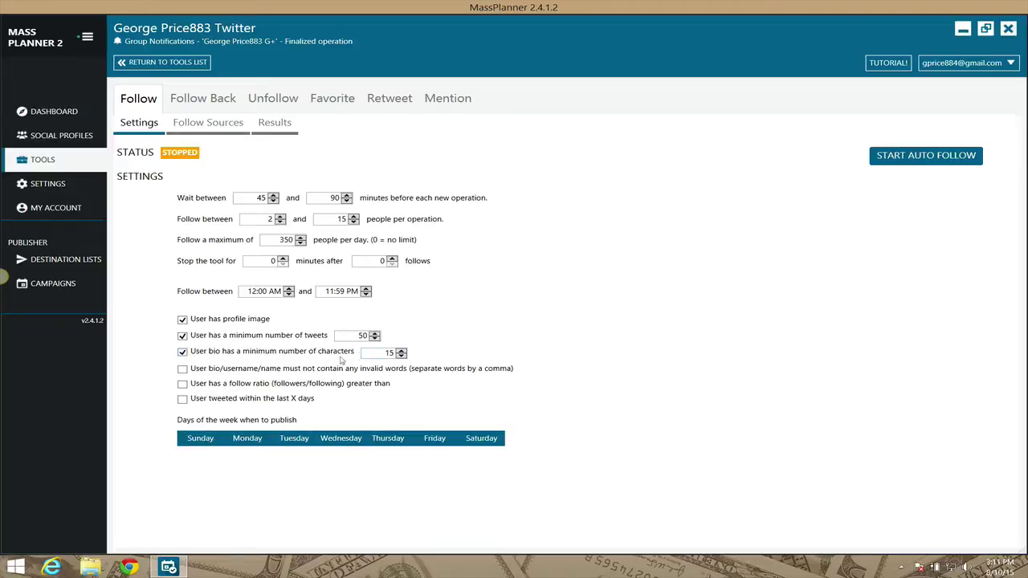
Enable the invalid-words filter for bio, username and name with the words "social media marketing coach, social media expert"
{"action": "left_click", "coordinate": [182, 370]}
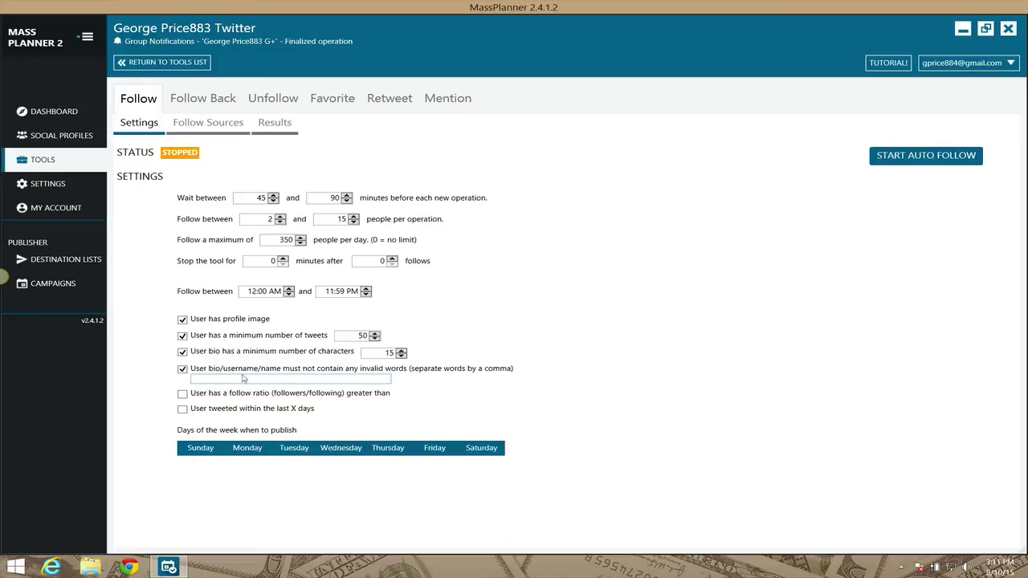
{"action": "left_click", "coordinate": [236, 377]}
{"action": "type", "text": "social media marketing,"}
{"action": "key", "text": "BackSpace"}
{"action": "type", "text": "coach"}
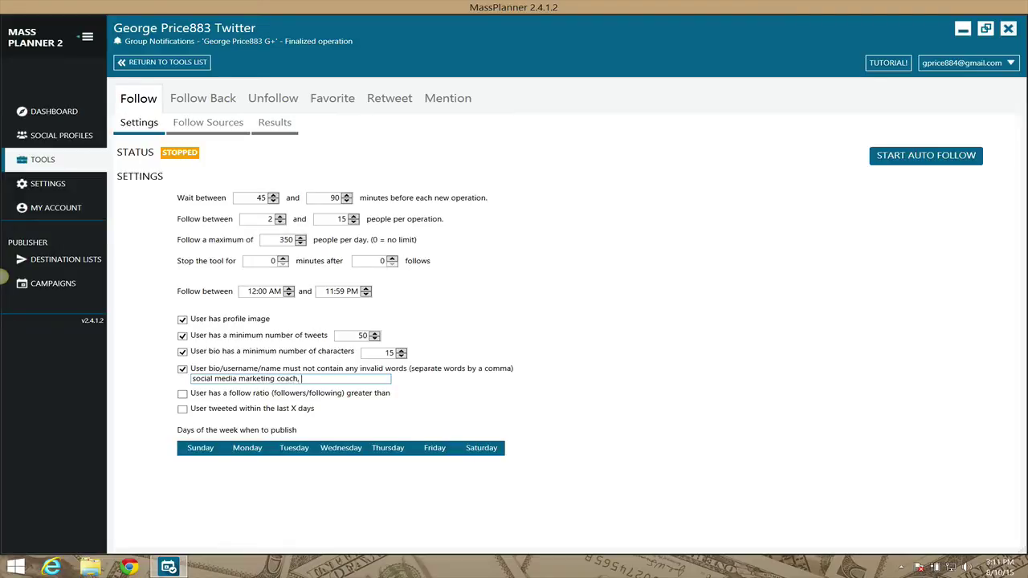
{"action": "type", "text": ", social media expert"}
Enable the follow ratio filter and set it to greater than 4
{"action": "left_click", "coordinate": [183, 395]}
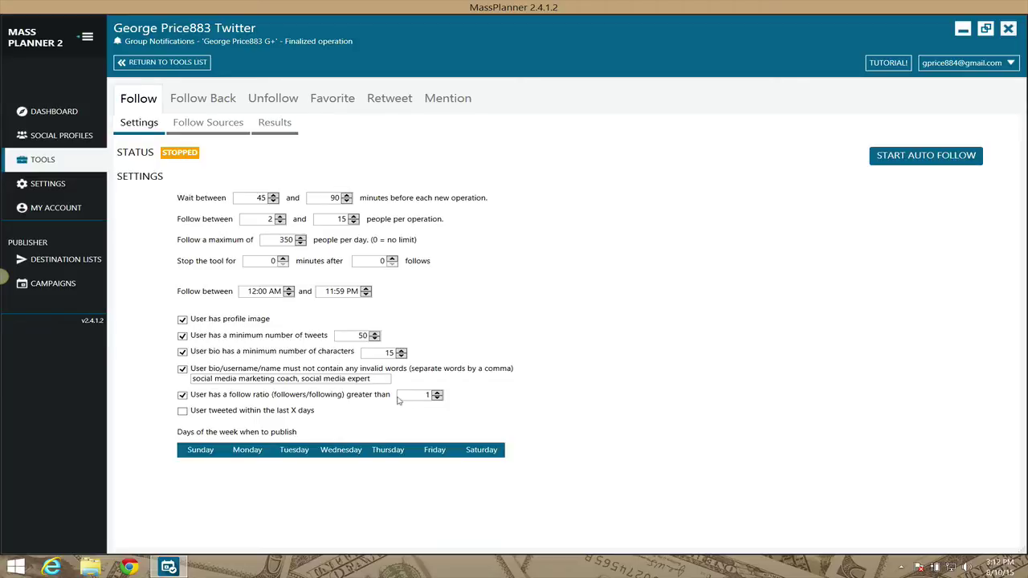
{"action": "left_click", "coordinate": [437, 392]}
{"action": "left_click", "coordinate": [437, 393]}
{"action": "scroll", "coordinate": [436, 394], "scroll_direction": "up", "scroll_amount": 6}
{"action": "scroll", "coordinate": [437, 395], "scroll_direction": "up", "scroll_amount": 3}
{"action": "scroll", "coordinate": [437, 394], "scroll_direction": "up", "scroll_amount": 3}
Enable the filter for users who tweeted within the last 30 days, and switch Sunday off and back on as a publishing day
{"action": "left_click", "coordinate": [183, 412]}
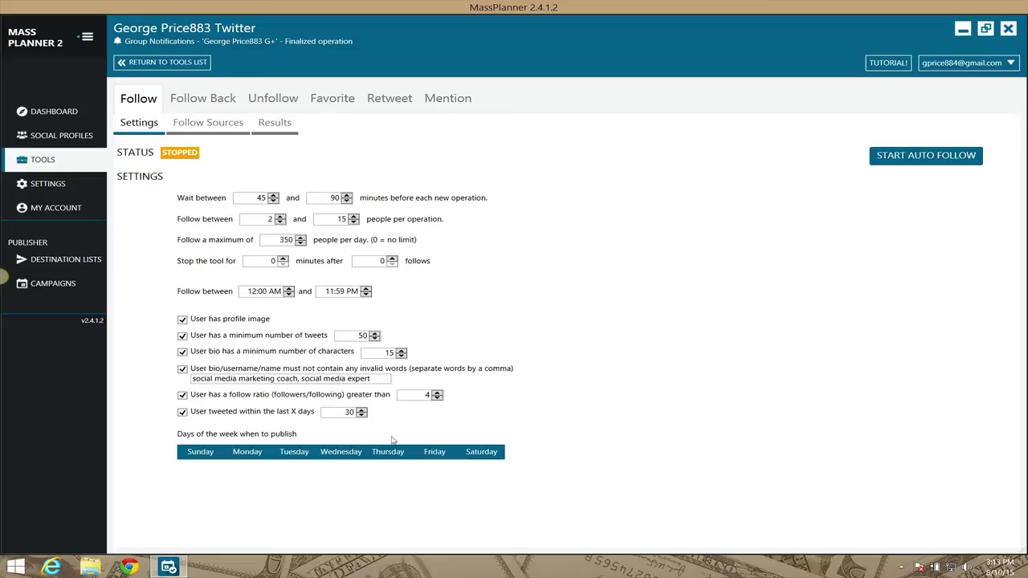
{"action": "left_click", "coordinate": [201, 453]}
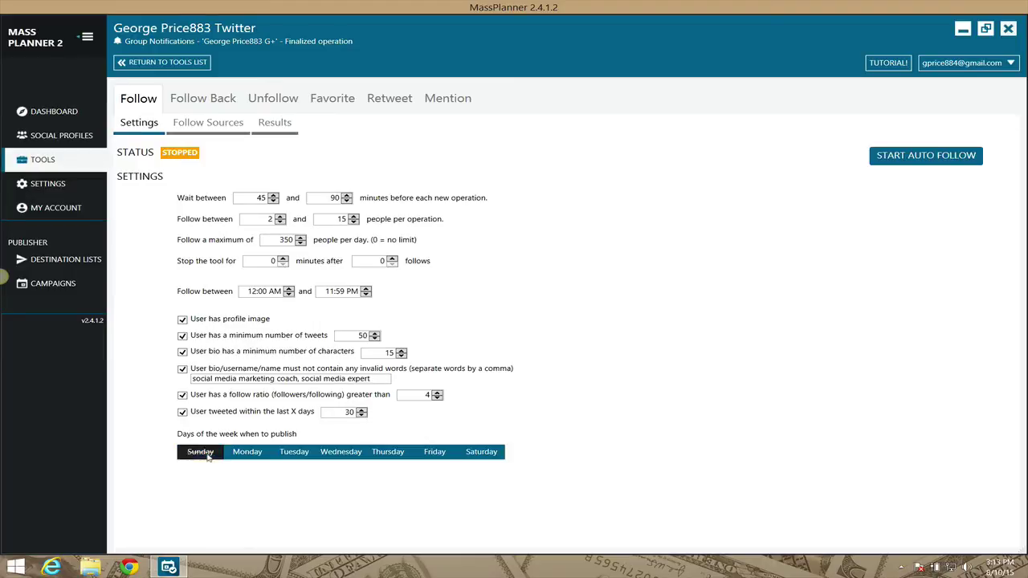
{"action": "left_click", "coordinate": [208, 454]}
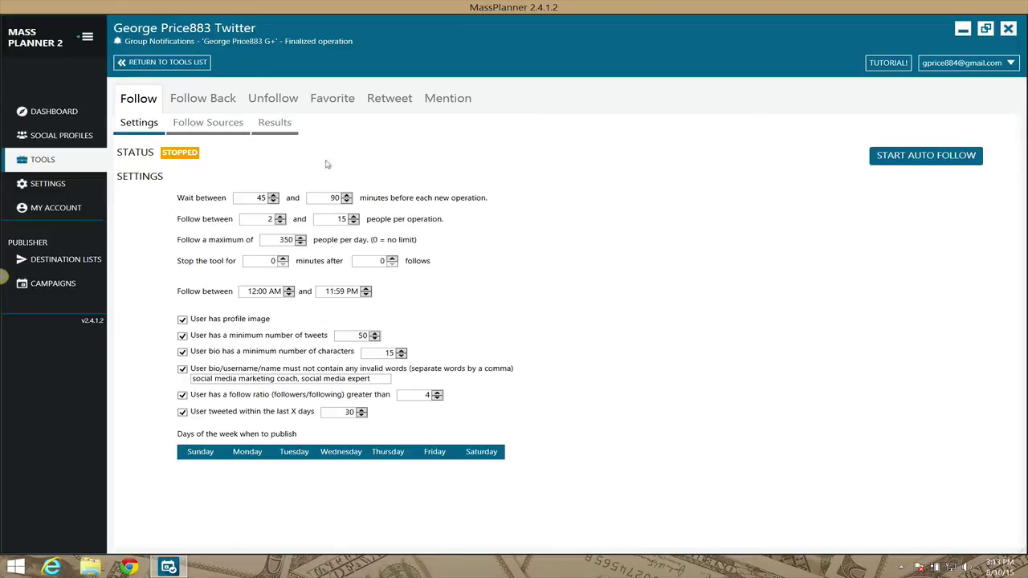
Enable following people by keyword search in the follow sources
{"action": "left_click", "coordinate": [217, 129]}
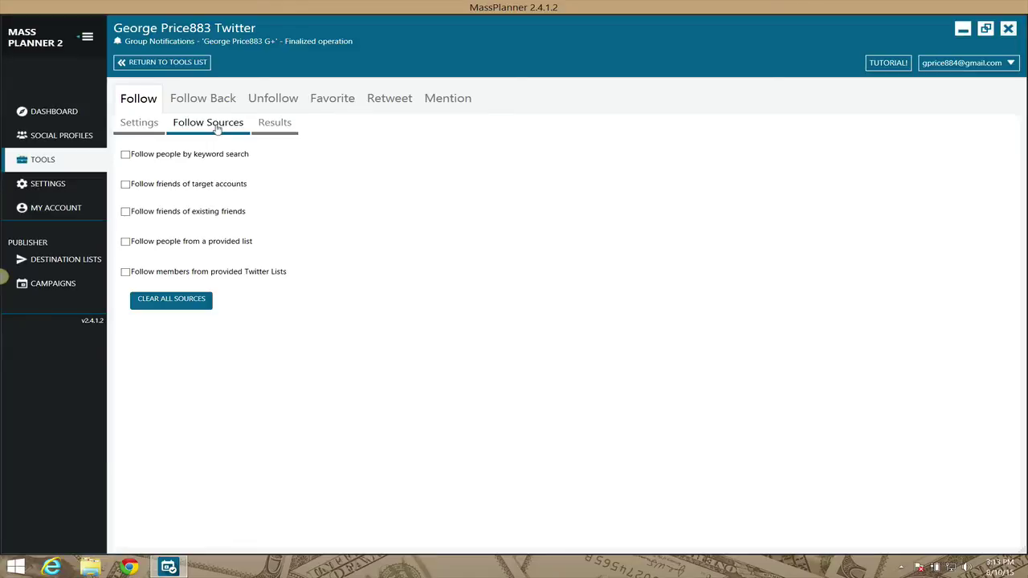
{"action": "left_click", "coordinate": [125, 154]}
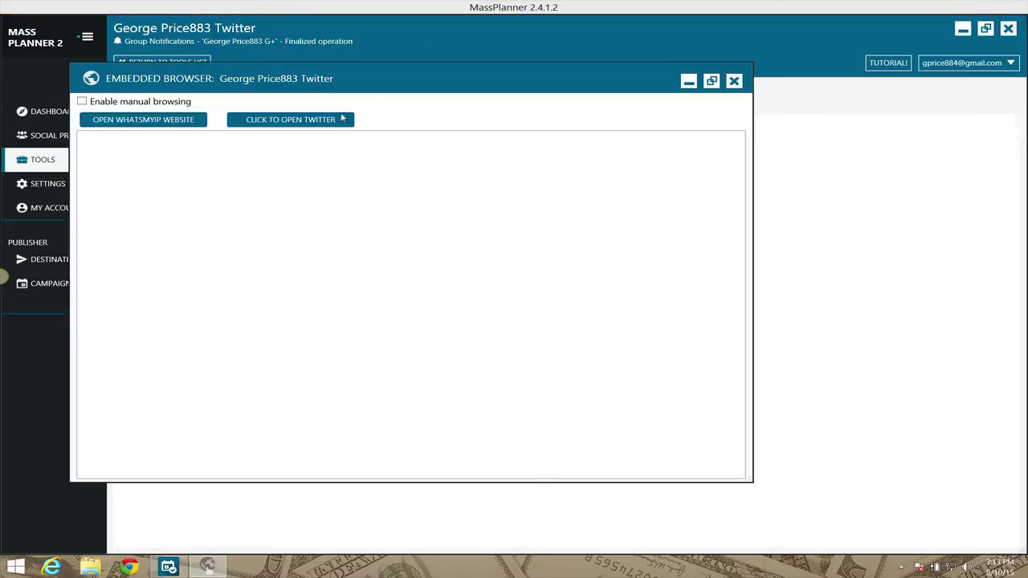
Open Twitter in the account's embedded browser and view the profile of the first tweet's author in the feed
{"action": "left_click_drag", "start_coordinate": [387, 83], "coordinate": [570, 35]}
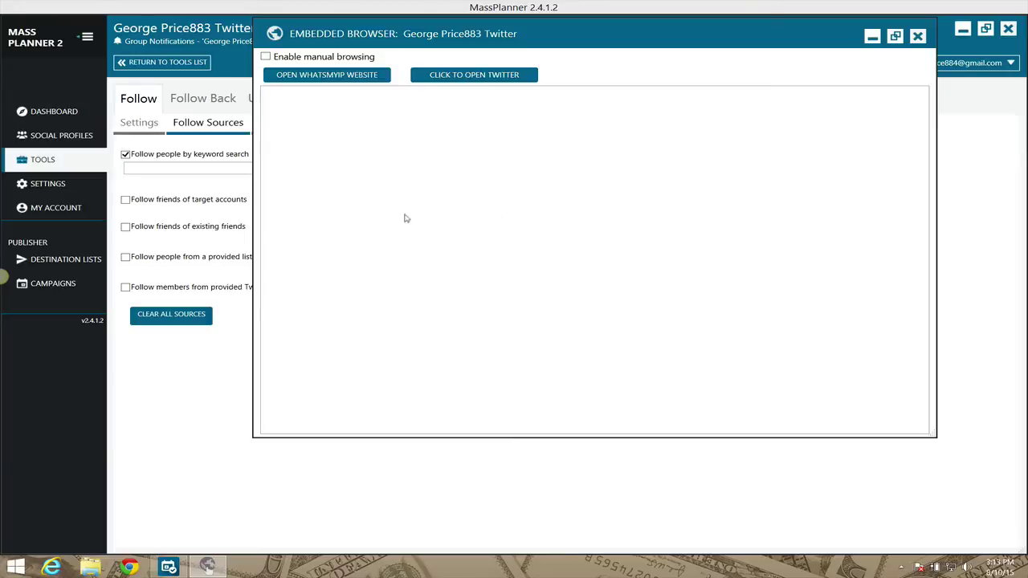
{"action": "left_click", "coordinate": [500, 77]}
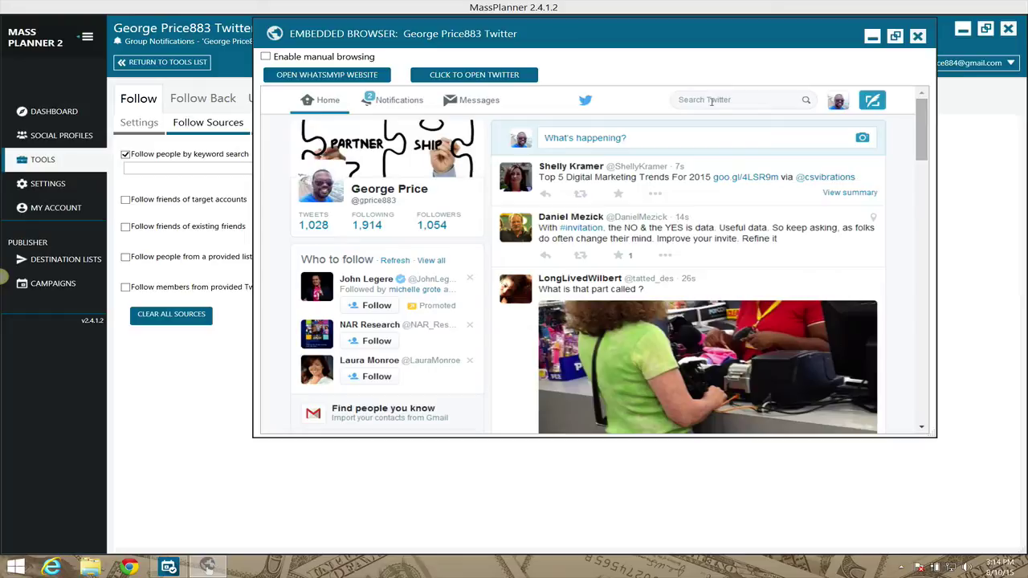
{"action": "left_click", "coordinate": [711, 102]}
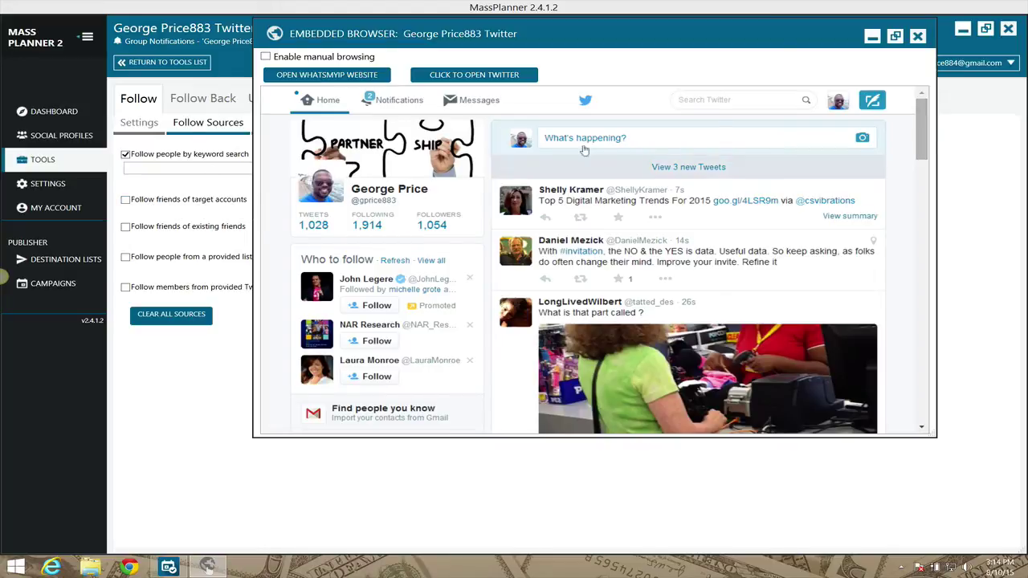
{"action": "mouse_move", "coordinate": [580, 193]}
{"action": "left_click", "coordinate": [580, 190]}
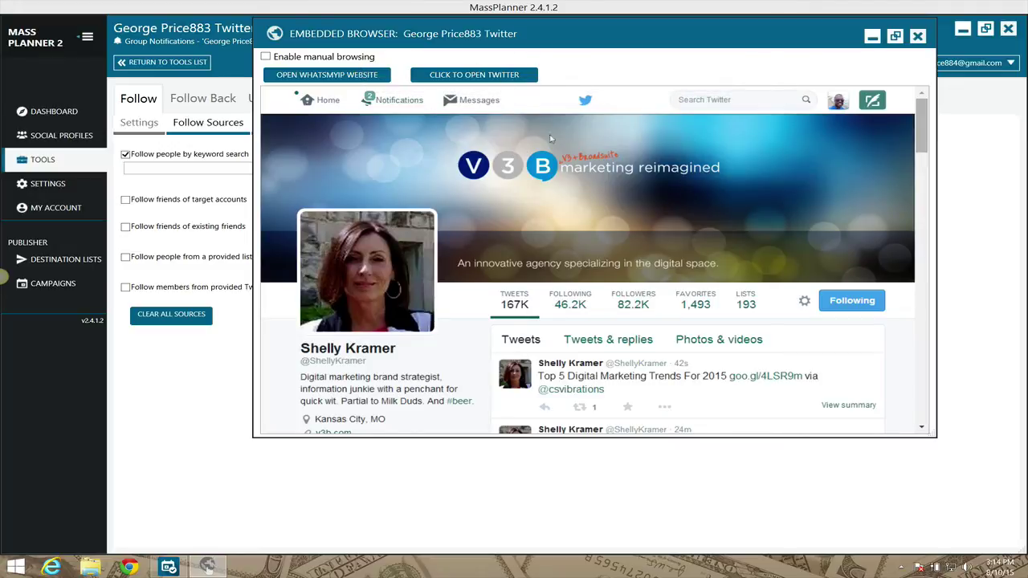
Enable manual browsing in the embedded browser and copy the URL of the open profile
{"action": "left_click", "coordinate": [265, 57]}
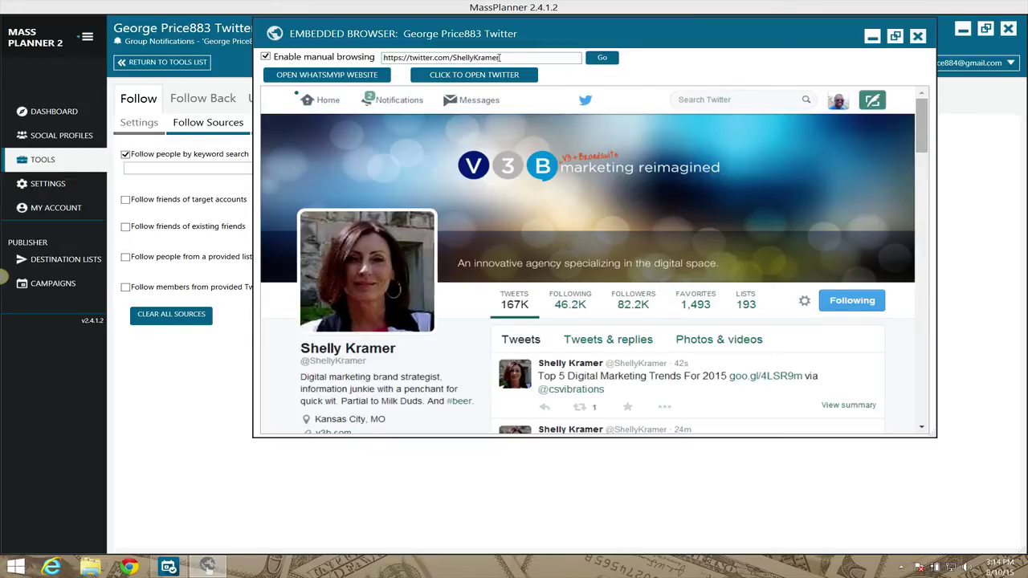
{"action": "double_click", "coordinate": [500, 57]}
{"action": "key", "text": "ctrl+a"}
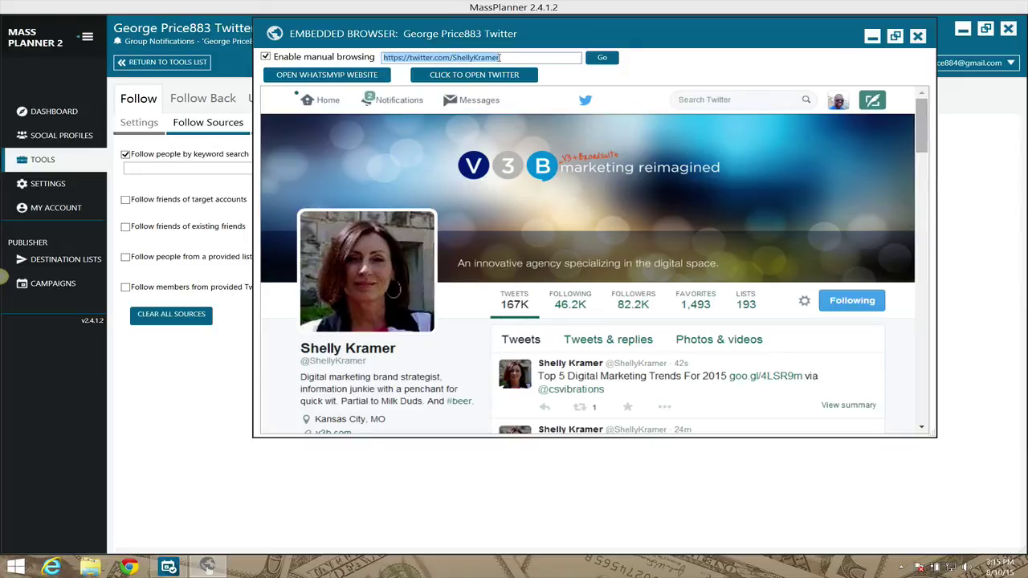
{"action": "right_click", "coordinate": [521, 61]}
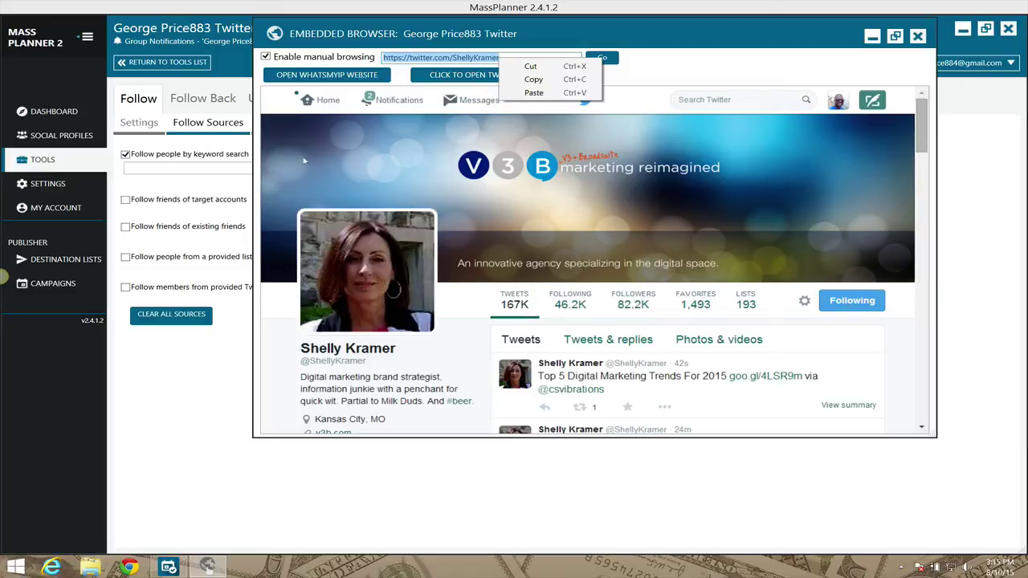
{"action": "left_click", "coordinate": [533, 80]}
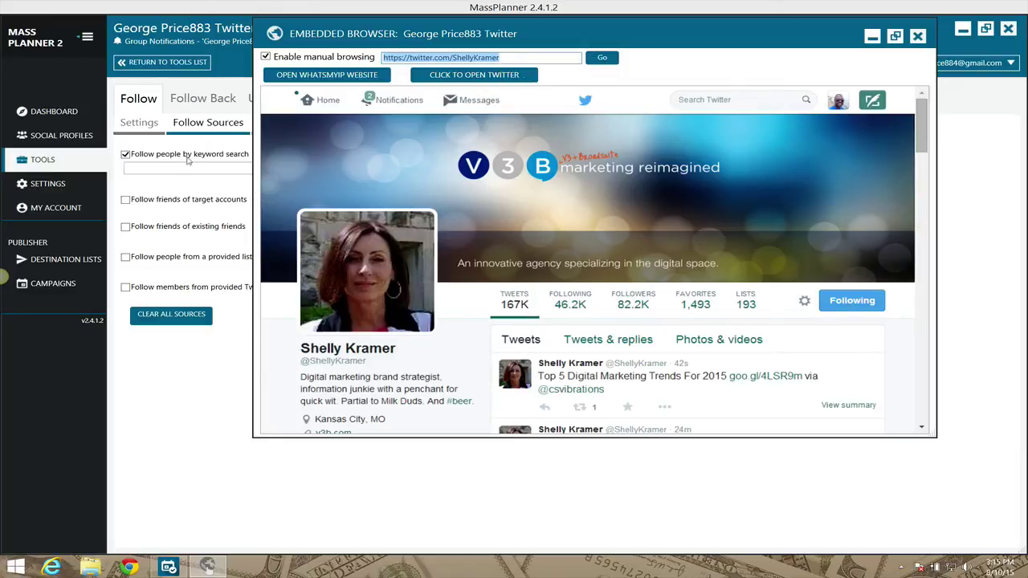
Enable following friends of target accounts and paste the copied profile URL as the target account
{"action": "left_click", "coordinate": [126, 199]}
{"action": "left_click", "coordinate": [172, 231]}
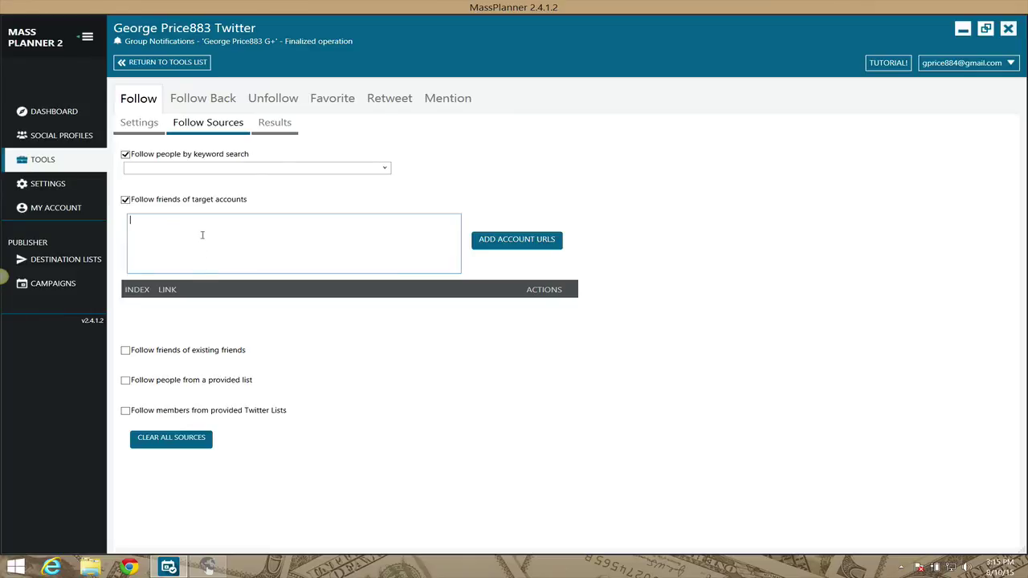
{"action": "right_click", "coordinate": [202, 235]}
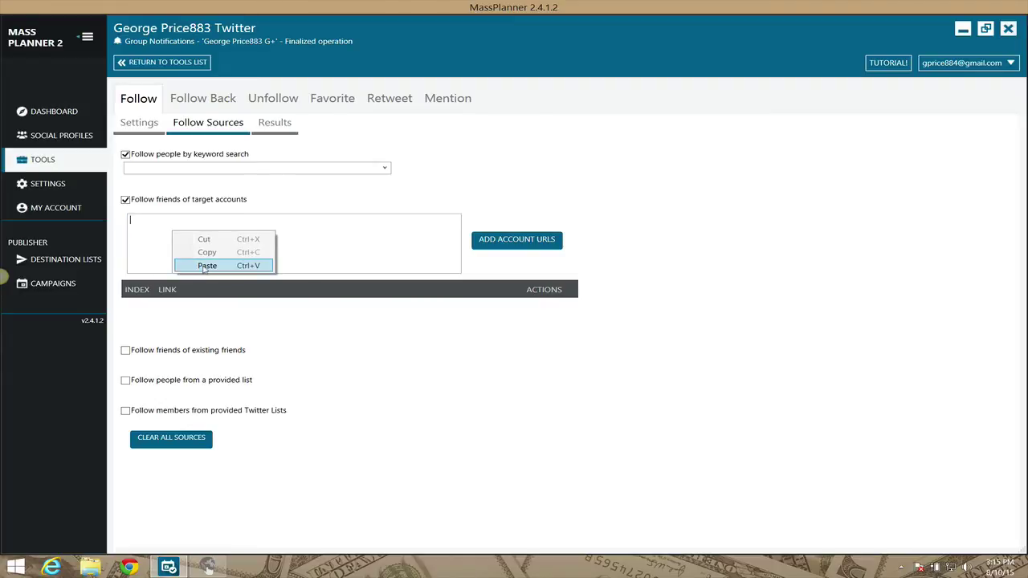
{"action": "left_click", "coordinate": [207, 265]}
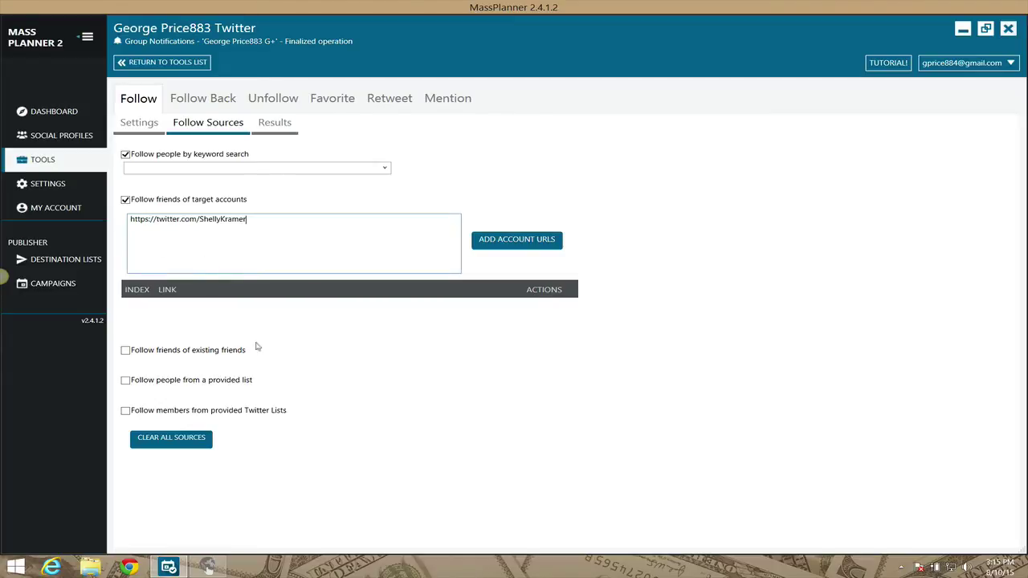
Enable following friends of existing friends and following people from a provided list
{"action": "left_click", "coordinate": [125, 351]}
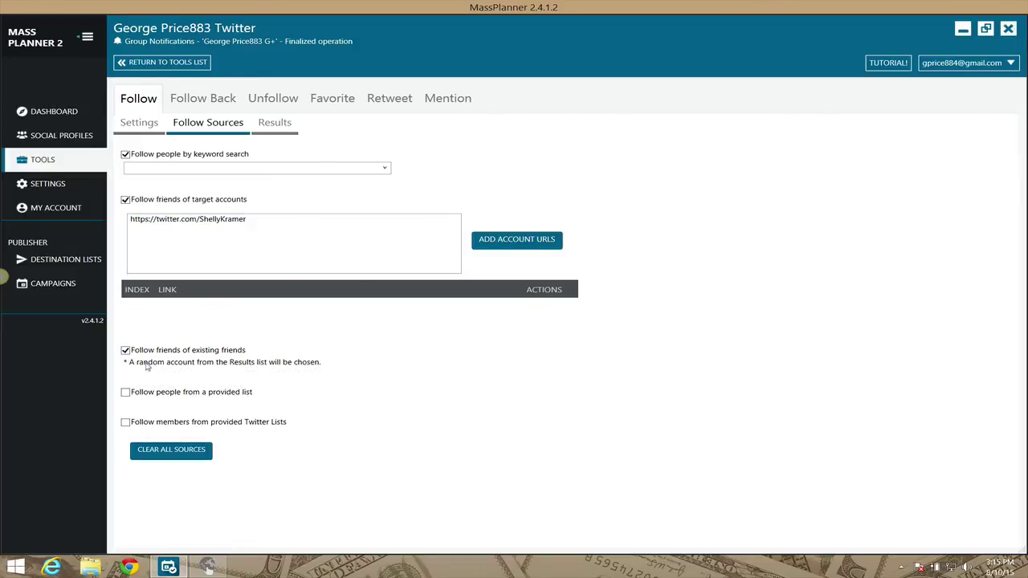
{"action": "left_click", "coordinate": [126, 392]}
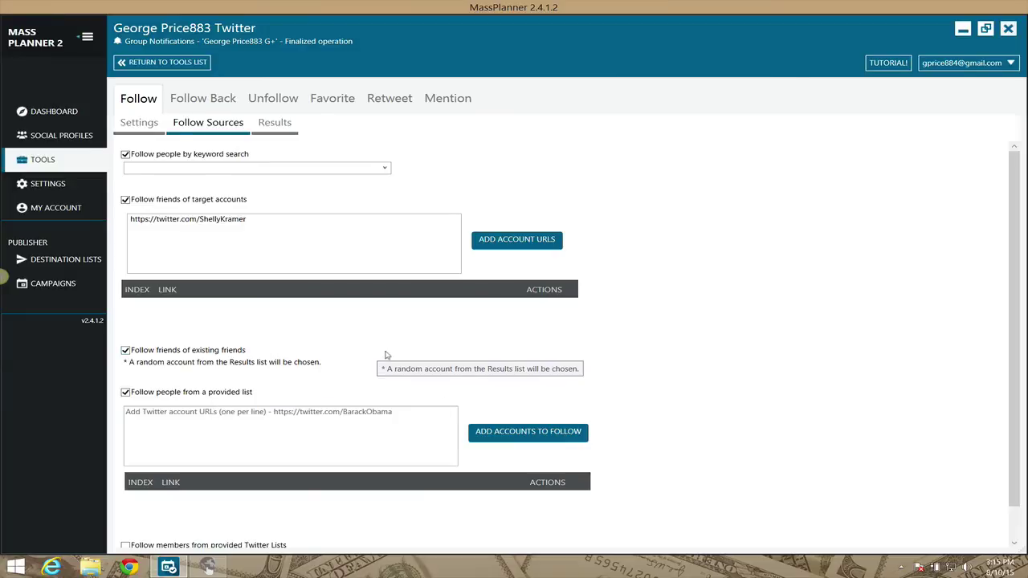
{"action": "scroll", "coordinate": [447, 292], "scroll_direction": "down", "scroll_amount": 1}
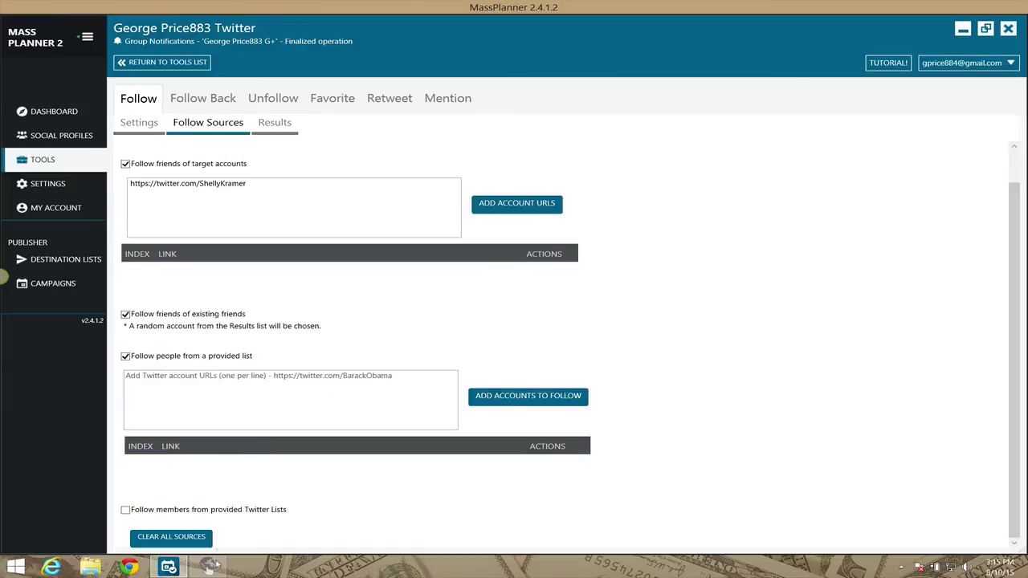
Copy the URL of the profile's Beauty Bloggers list from the embedded browser into the provided list of people to follow
{"action": "left_click", "coordinate": [207, 566]}
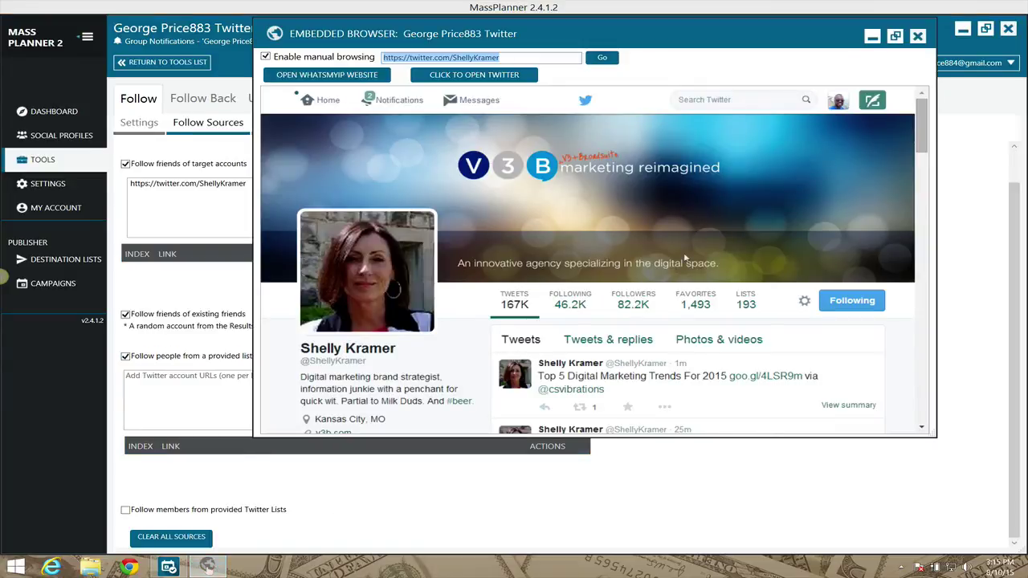
{"action": "left_click", "coordinate": [746, 304]}
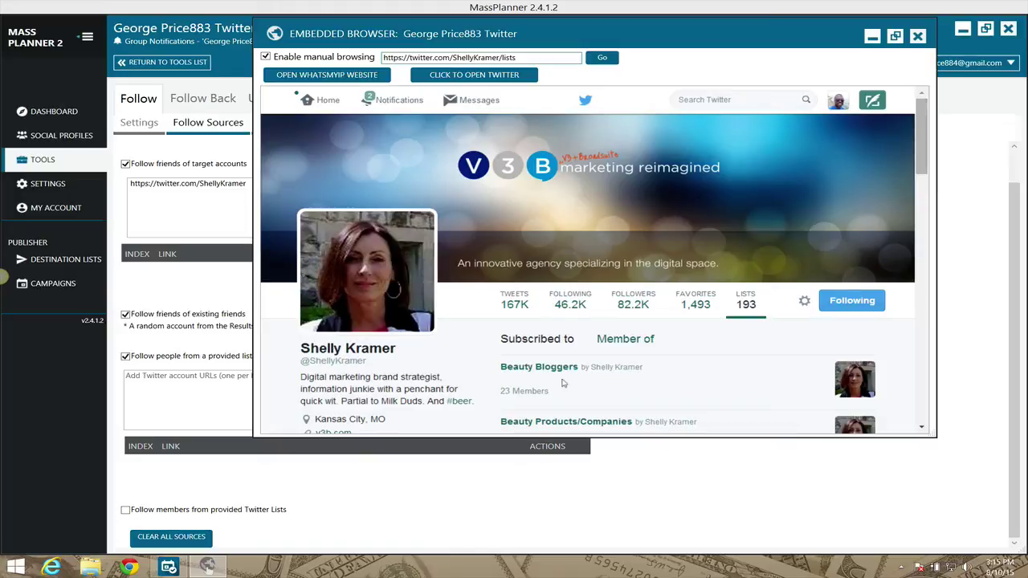
{"action": "left_click", "coordinate": [546, 375]}
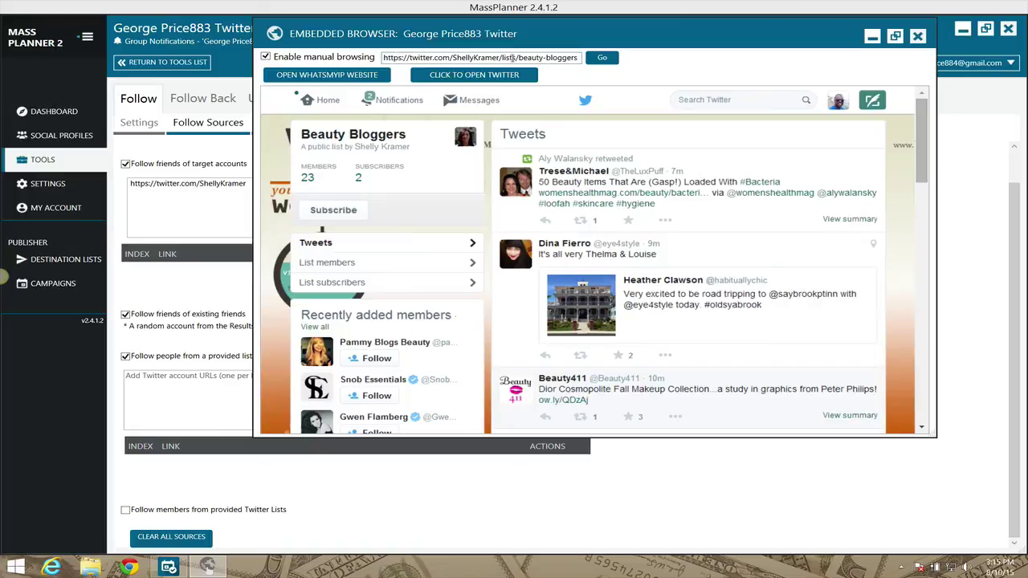
{"action": "left_click", "coordinate": [513, 57]}
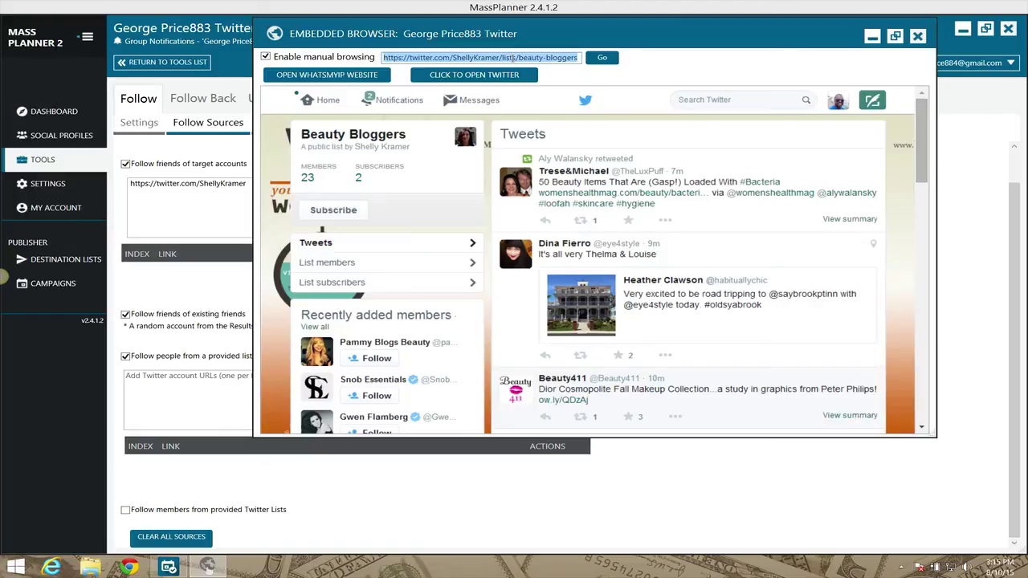
{"action": "left_click", "coordinate": [208, 385]}
{"action": "key", "text": "ctrl+v"}
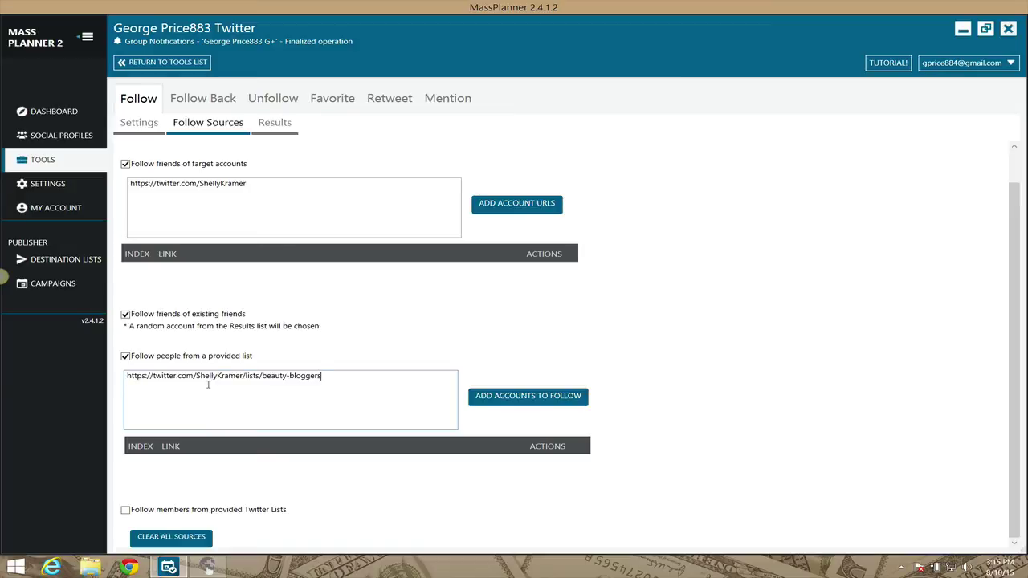
Enable following members from provided Twitter Lists
{"action": "left_click", "coordinate": [126, 511]}
{"action": "scroll", "coordinate": [370, 472], "scroll_direction": "down", "scroll_amount": 3}
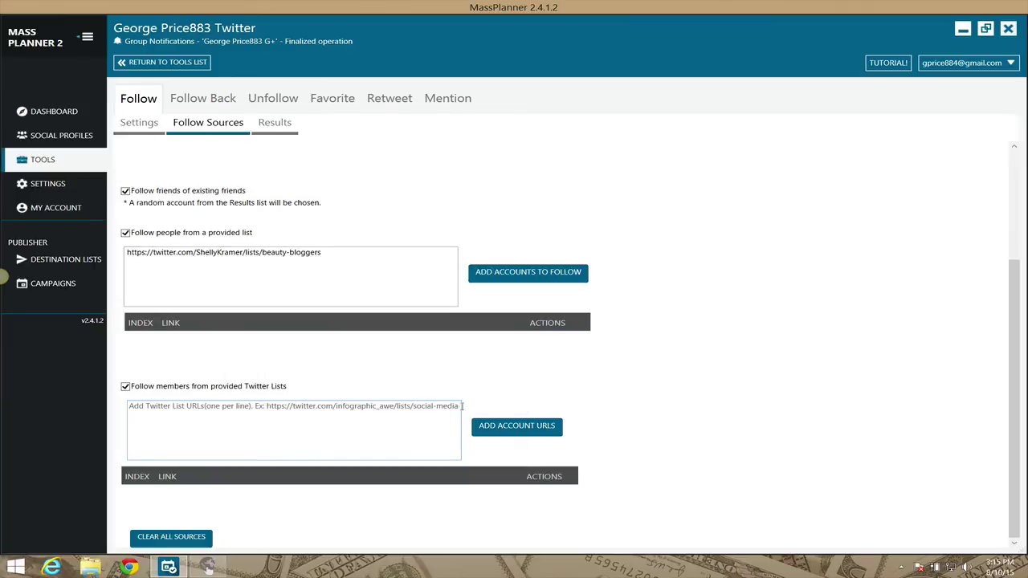
Add the entered Beauty Bloggers URL to the accounts to follow and the entered profile URL to the target accounts
{"action": "scroll", "coordinate": [568, 409], "scroll_direction": "up", "scroll_amount": 3}
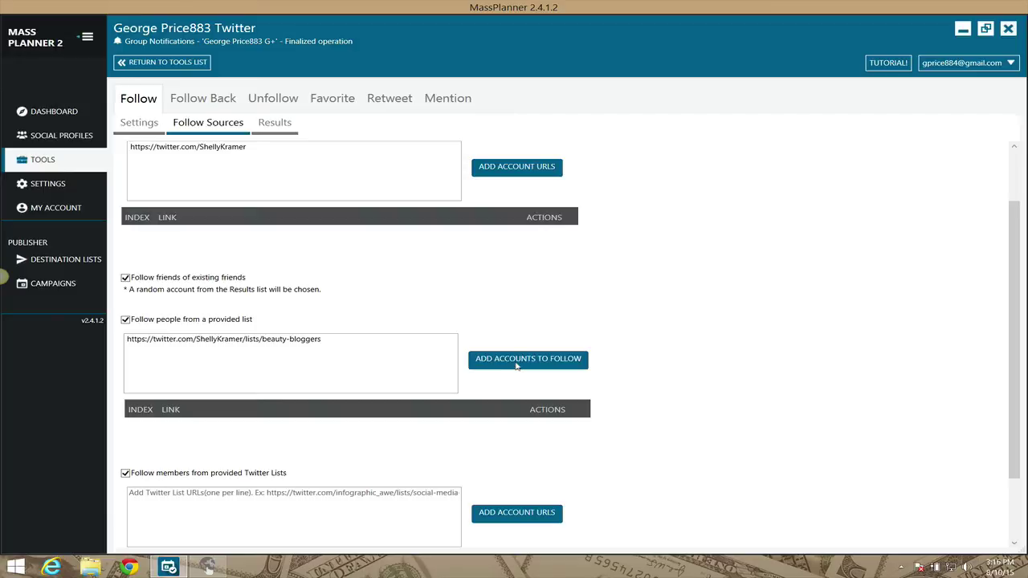
{"action": "left_click", "coordinate": [516, 365]}
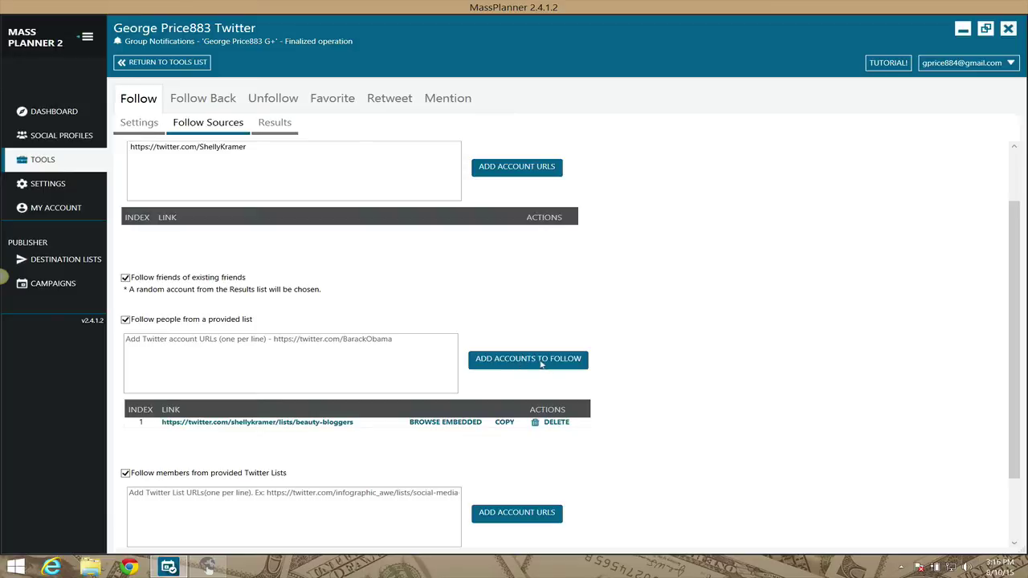
{"action": "left_click", "coordinate": [524, 173]}
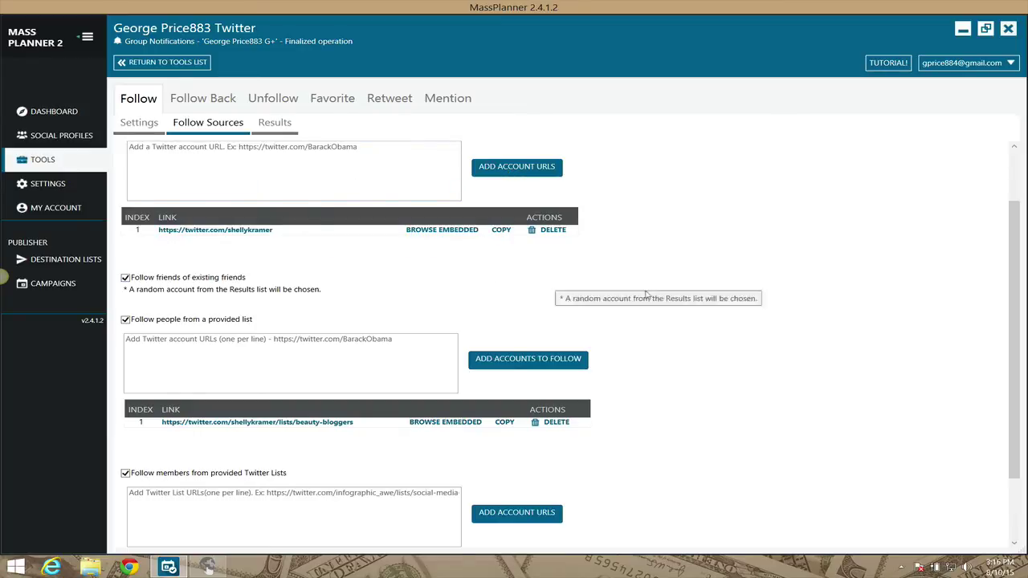
Disable following people from a provided list and following members from provided Twitter Lists
{"action": "left_click", "coordinate": [125, 320]}
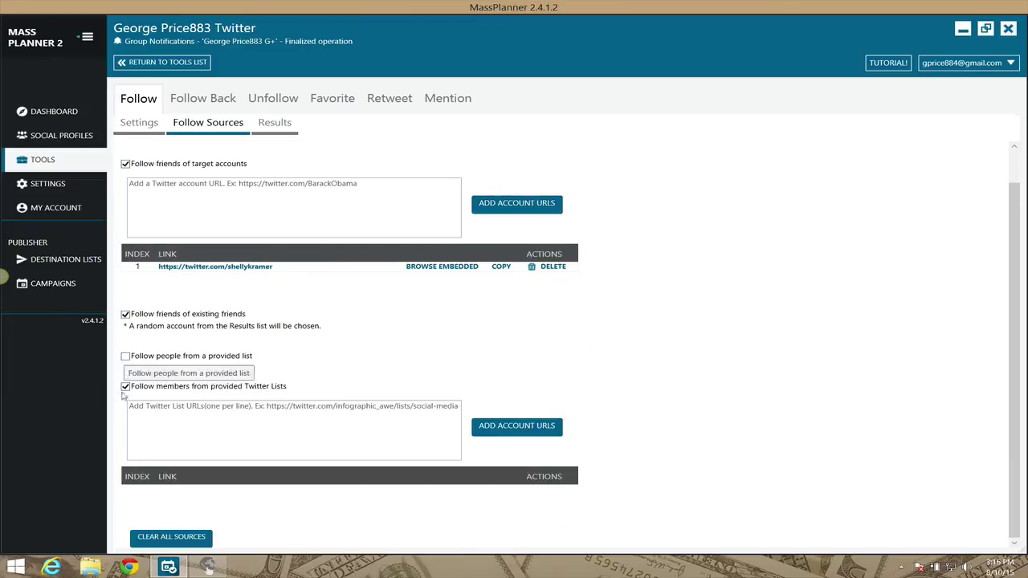
{"action": "left_click", "coordinate": [127, 386]}
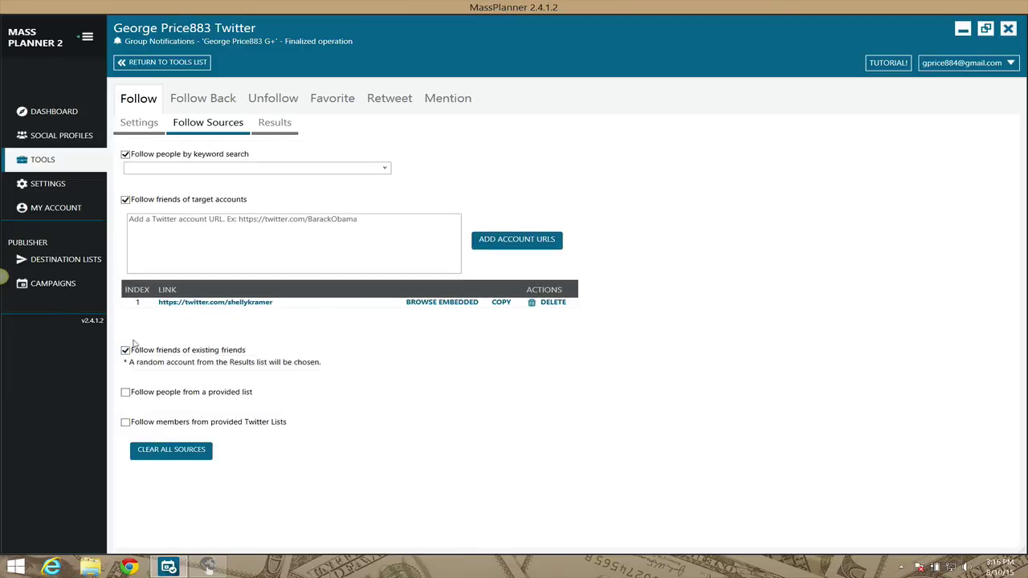
Disable following friends of existing friends, friends of target accounts and people by keyword search, and close the embedded browser
{"action": "left_click", "coordinate": [125, 351]}
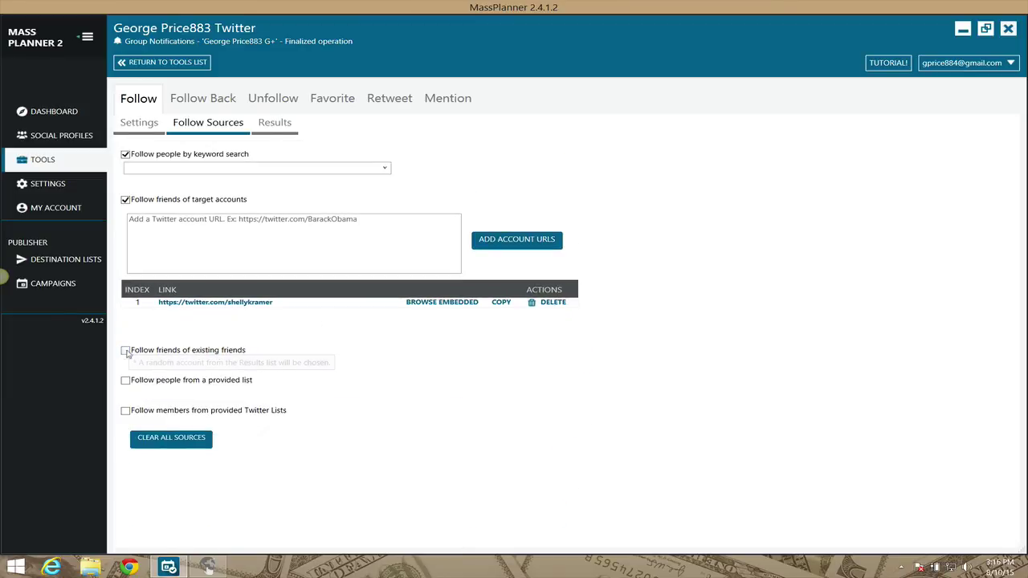
{"action": "left_click", "coordinate": [125, 200]}
{"action": "left_click", "coordinate": [125, 154]}
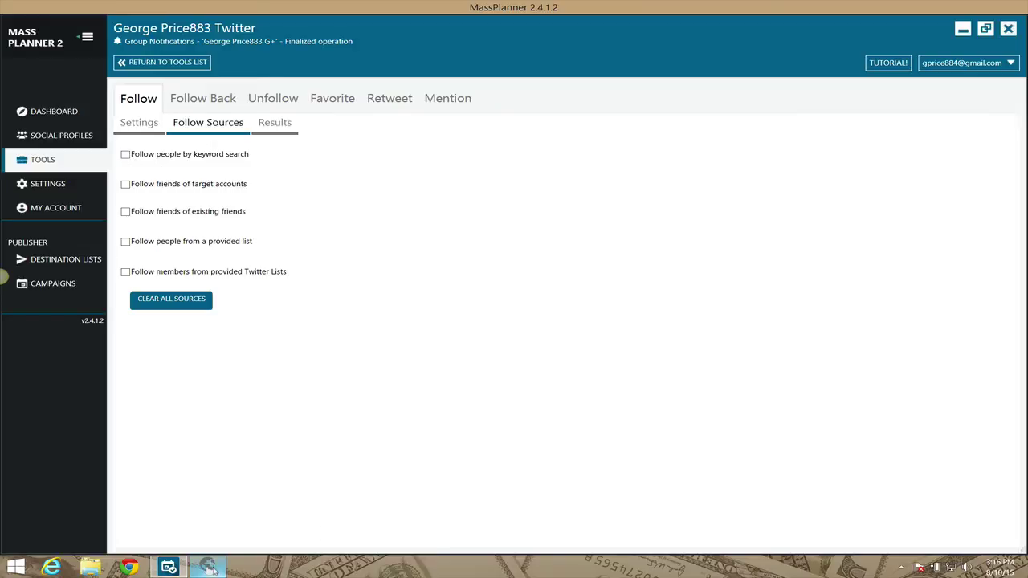
{"action": "left_click", "coordinate": [207, 567]}
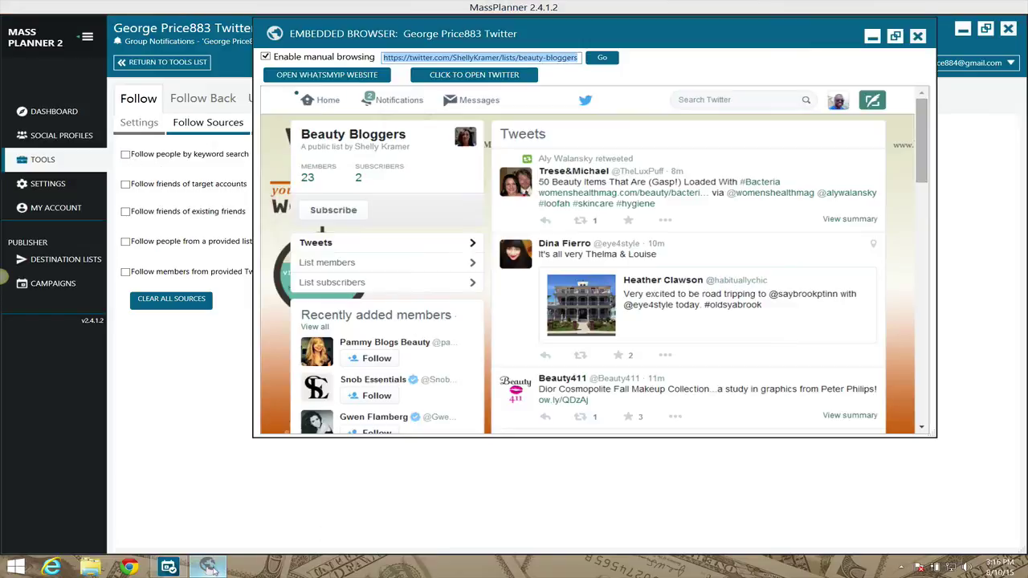
{"action": "left_click", "coordinate": [918, 37]}
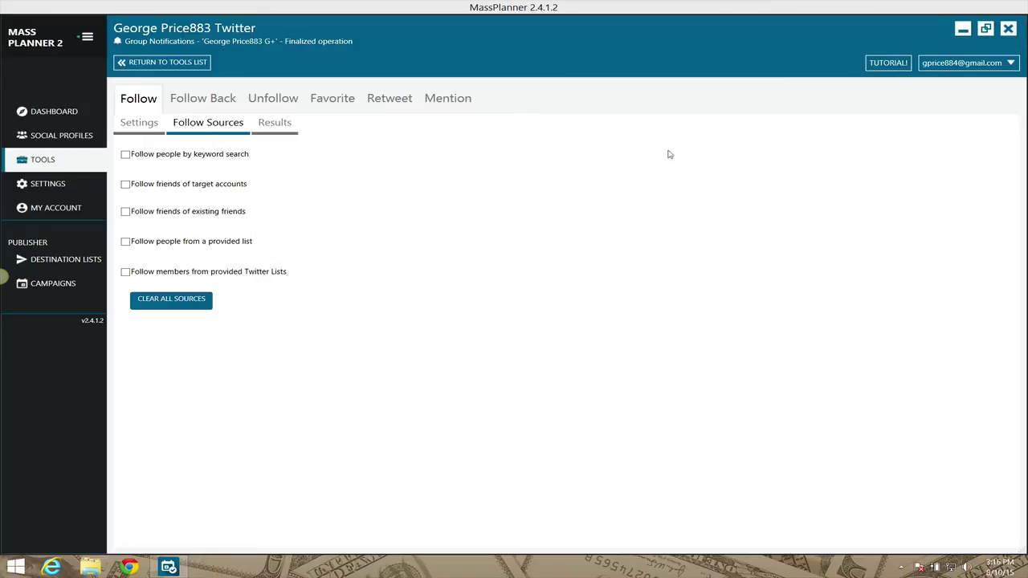
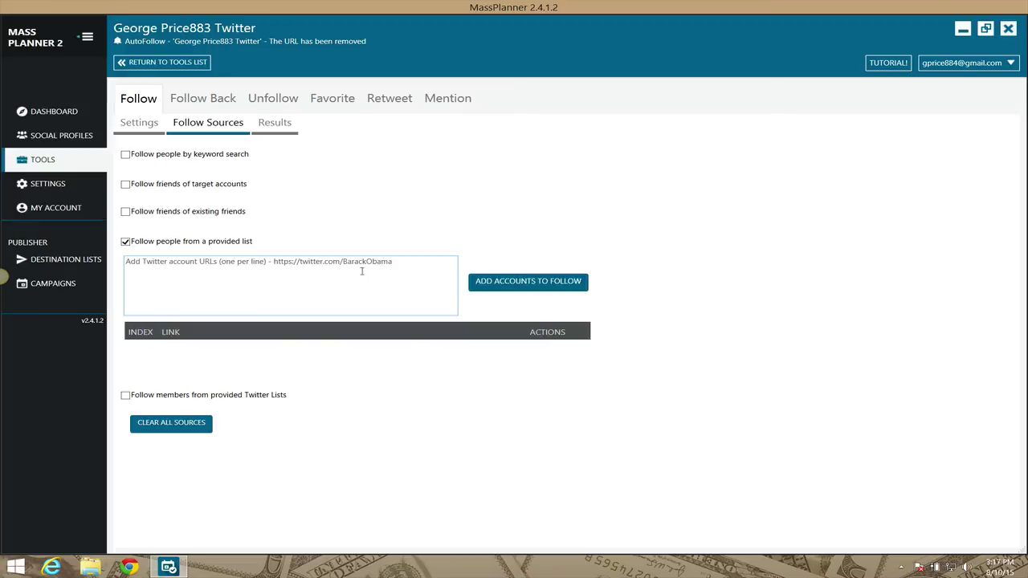
Paste the copied Beauty Bloggers list URL into the provided list of people to follow and trim it to the profile URL
{"action": "left_click", "coordinate": [361, 272]}
{"action": "right_click", "coordinate": [360, 273]}
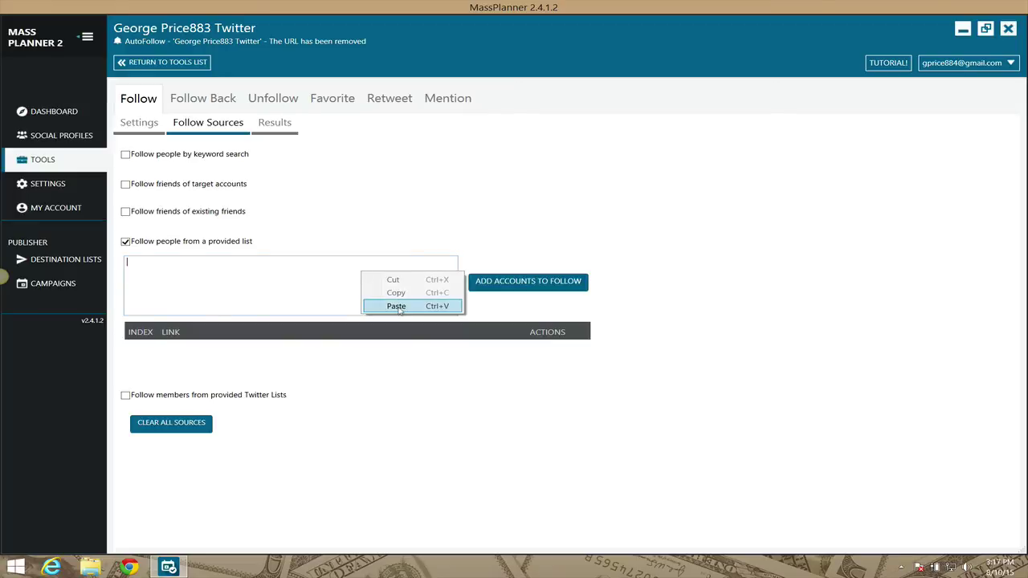
{"action": "left_click", "coordinate": [396, 306]}
{"action": "key", "text": "BackSpace"}
{"action": "key", "text": "BackSpace"}
{"action": "key", "text": "BackSpace"}
{"action": "key", "text": "BackSpace"}
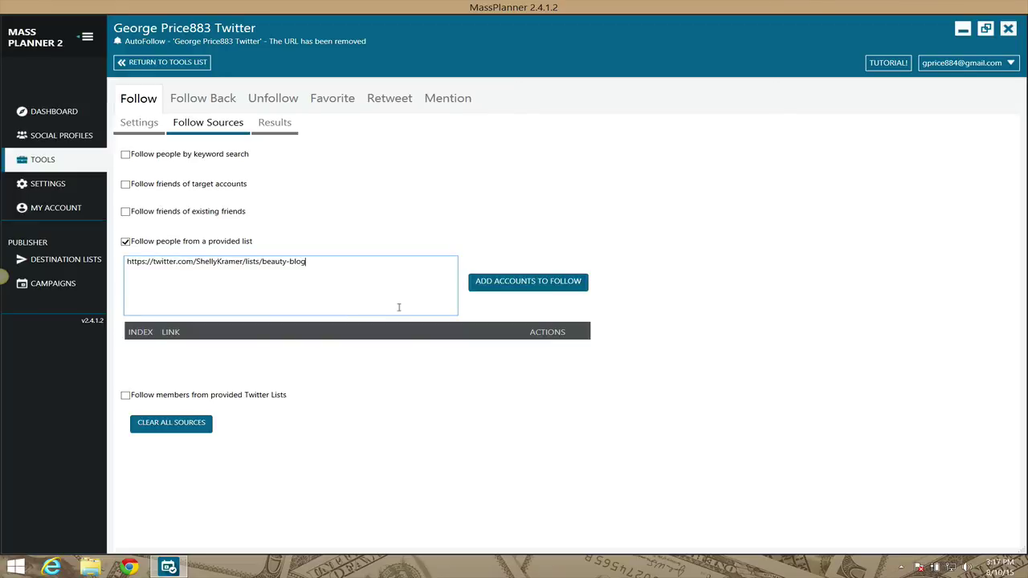
{"action": "key", "text": "BackSpace"}
{"action": "key", "text": "BackSpace"}
{"action": "key", "text": "BackSpace"}
{"action": "key", "text": "BackSpace"}
{"action": "key", "text": "BackSpace"}
{"action": "key", "text": "BackSpace"}
{"action": "key", "text": "BackSpace"}
{"action": "key", "text": "BackSpace"}
{"action": "key", "text": "BackSpace"}
{"action": "key", "text": "BackSpace"}
{"action": "key", "text": "BackSpace"}
{"action": "key", "text": "BackSpace"}
{"action": "key", "text": "BackSpace"}
{"action": "key", "text": "BackSpace"}
{"action": "key", "text": "BackSpace"}
{"action": "key", "text": "BackSpace"}
{"action": "key", "text": "BackSpace"}
Toggle following friends of target accounts on and off, and disable following people from a provided list
{"action": "left_click", "coordinate": [125, 183]}
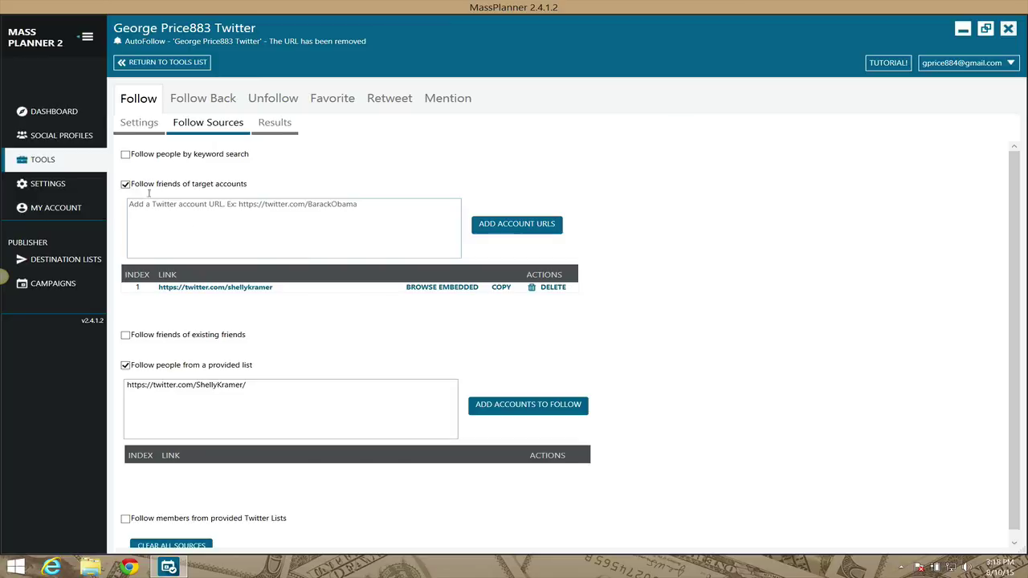
{"action": "left_click", "coordinate": [126, 185]}
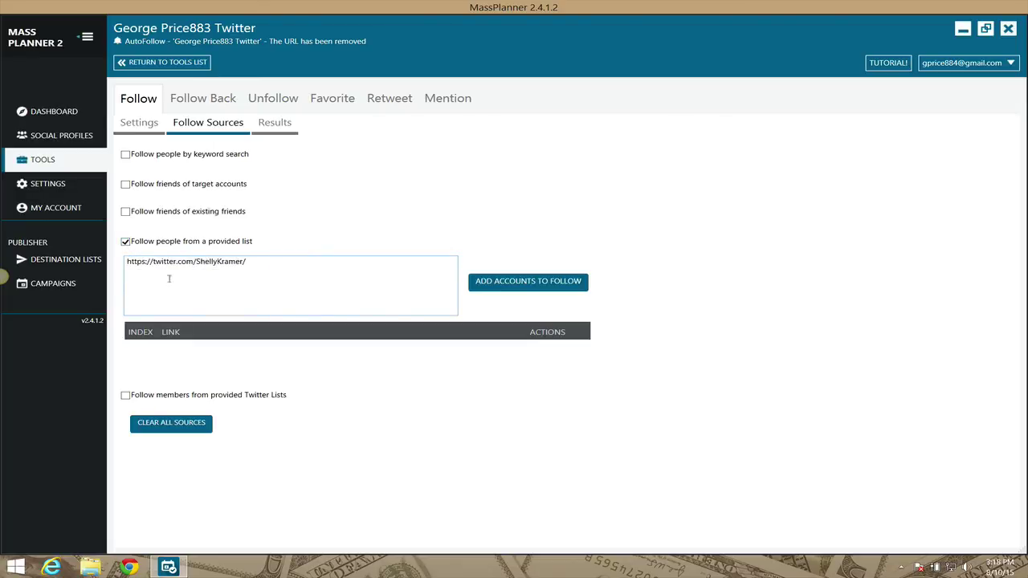
{"action": "left_click", "coordinate": [125, 242]}
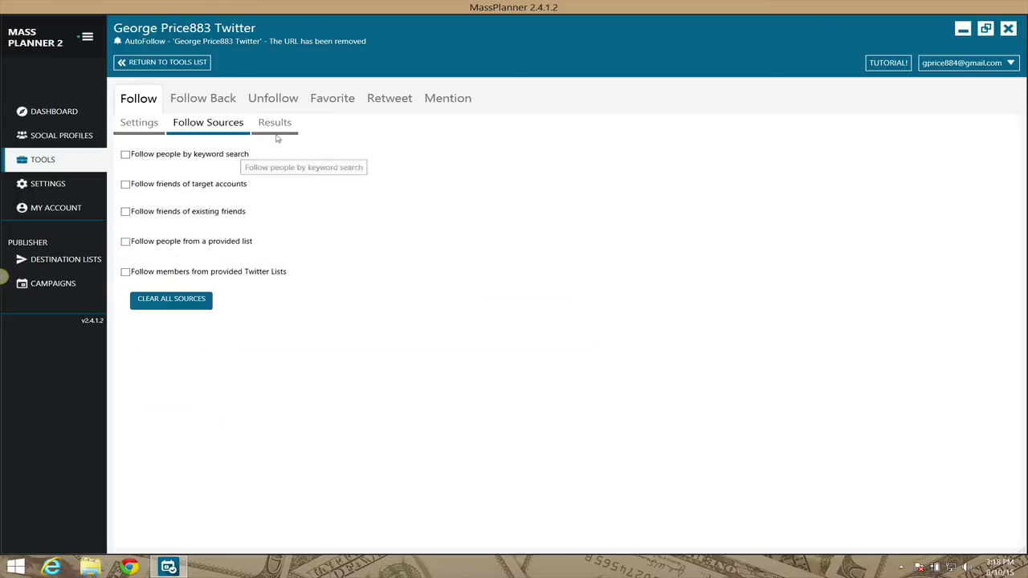
Look over the follow results and disable all six user filters in the auto-follow settings, from profile image to tweeted within the last X days
{"action": "left_click", "coordinate": [136, 124]}
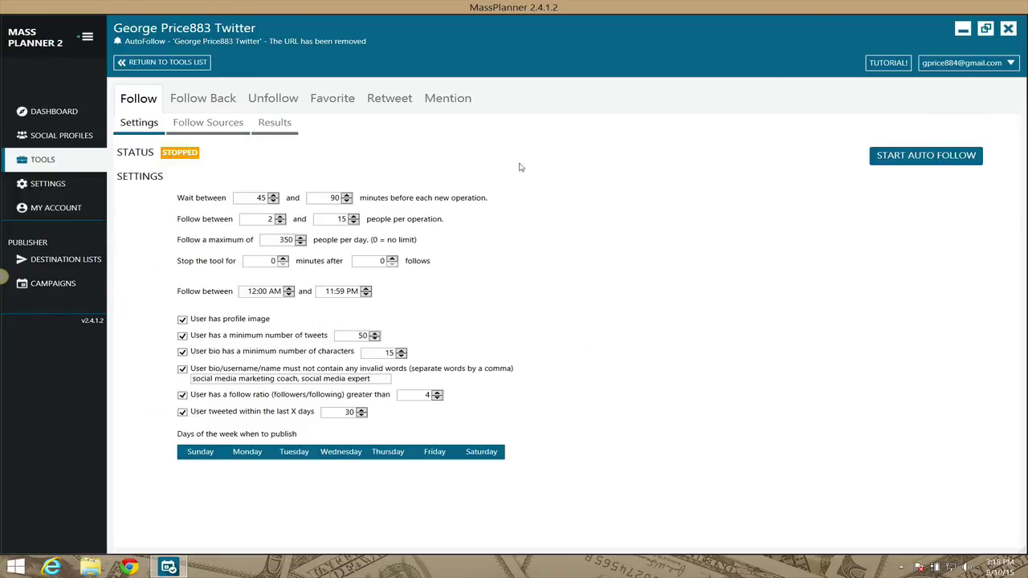
{"action": "left_click", "coordinate": [274, 126]}
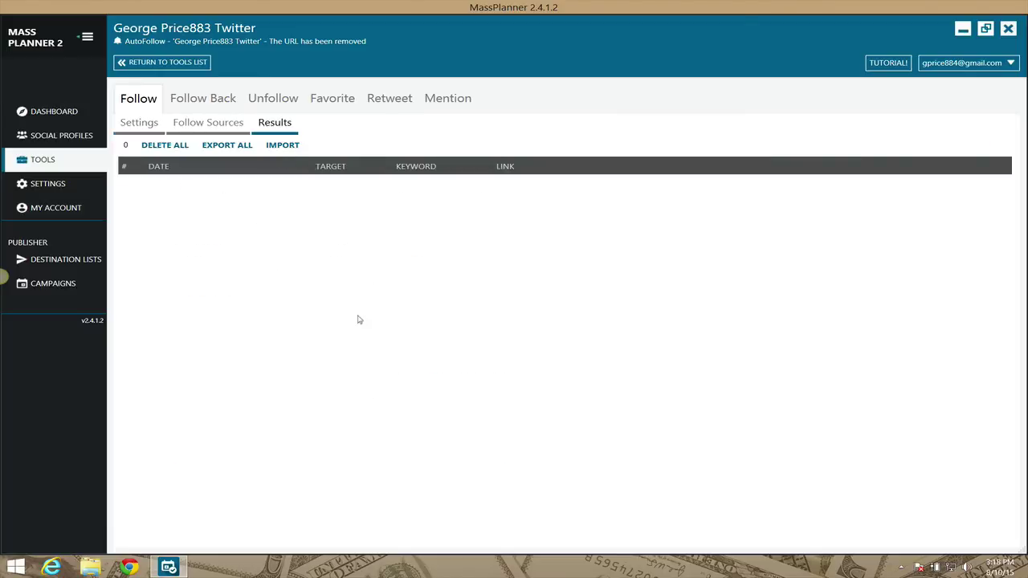
{"action": "left_click", "coordinate": [150, 122]}
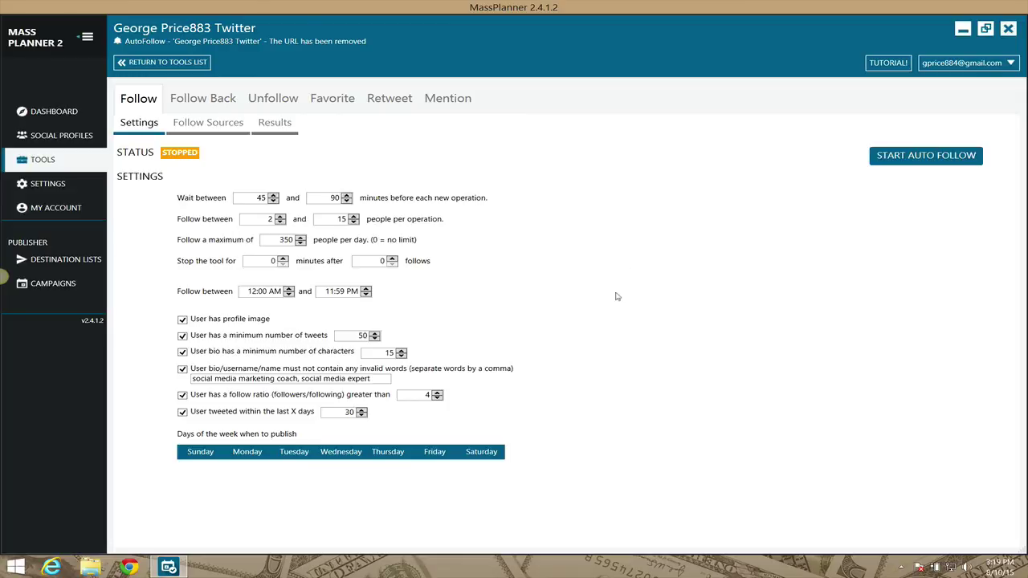
{"action": "left_click", "coordinate": [183, 411]}
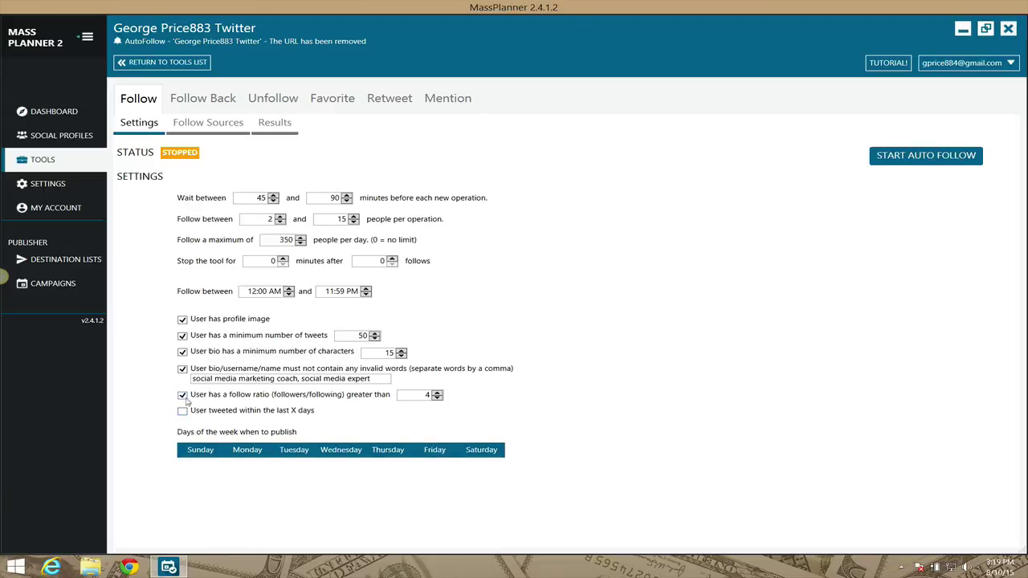
{"action": "left_click", "coordinate": [182, 395]}
{"action": "left_click", "coordinate": [182, 369]}
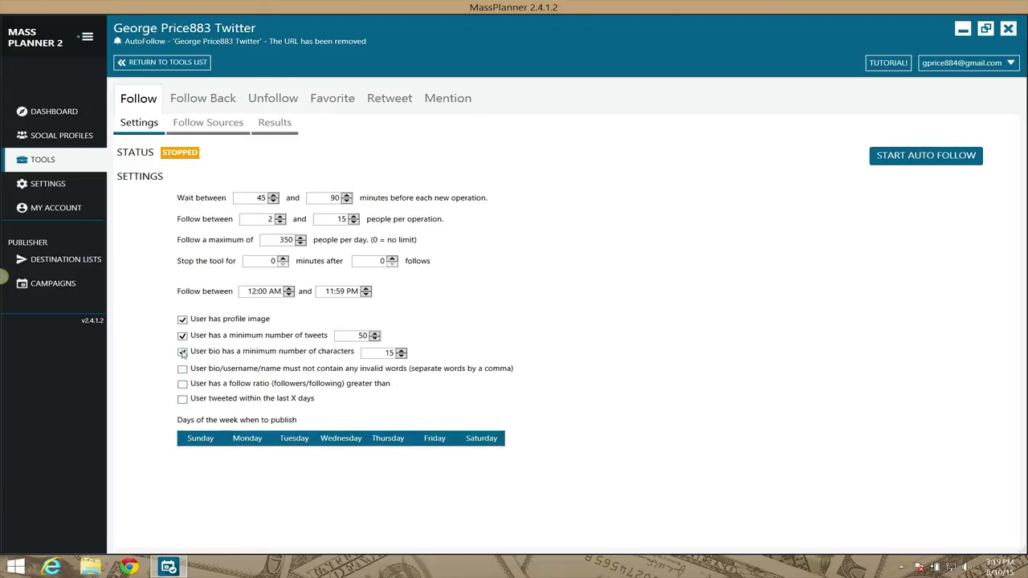
{"action": "left_click", "coordinate": [182, 353]}
{"action": "left_click", "coordinate": [182, 336]}
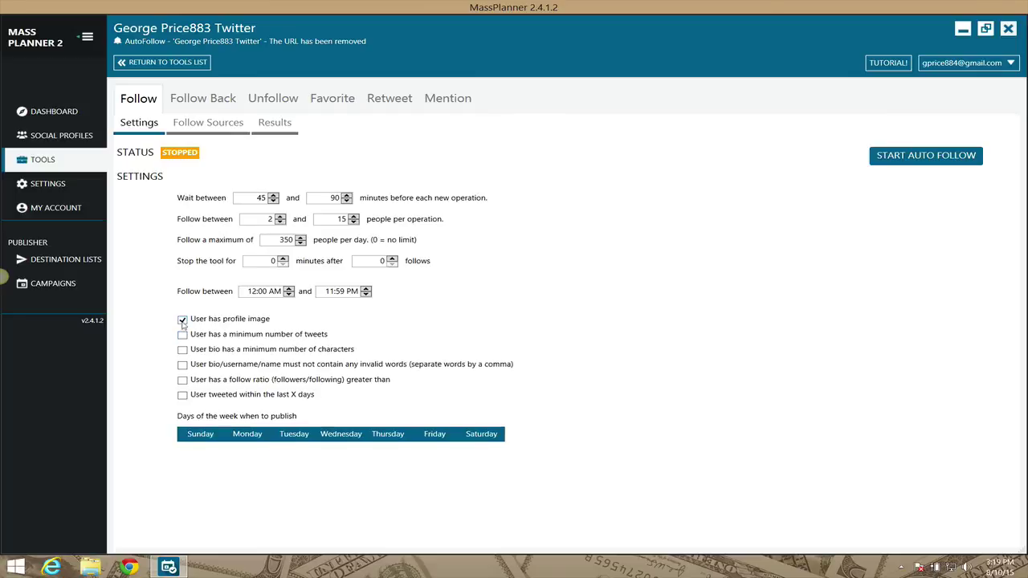
{"action": "left_click", "coordinate": [183, 320]}
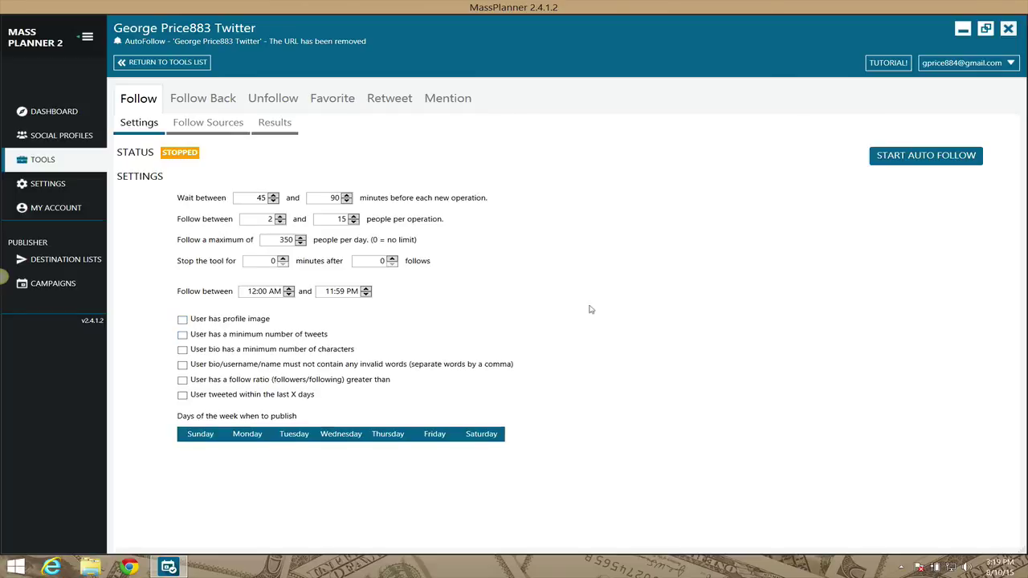